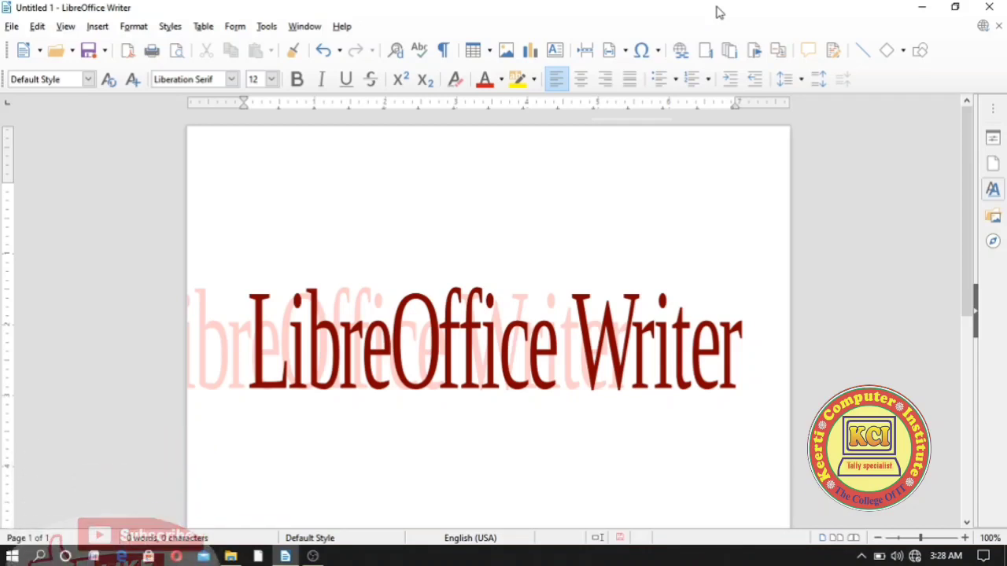
Step: Close Untitled 1 with Ctrl+W and discard its changes with Don't Save
key(ctrl+w)
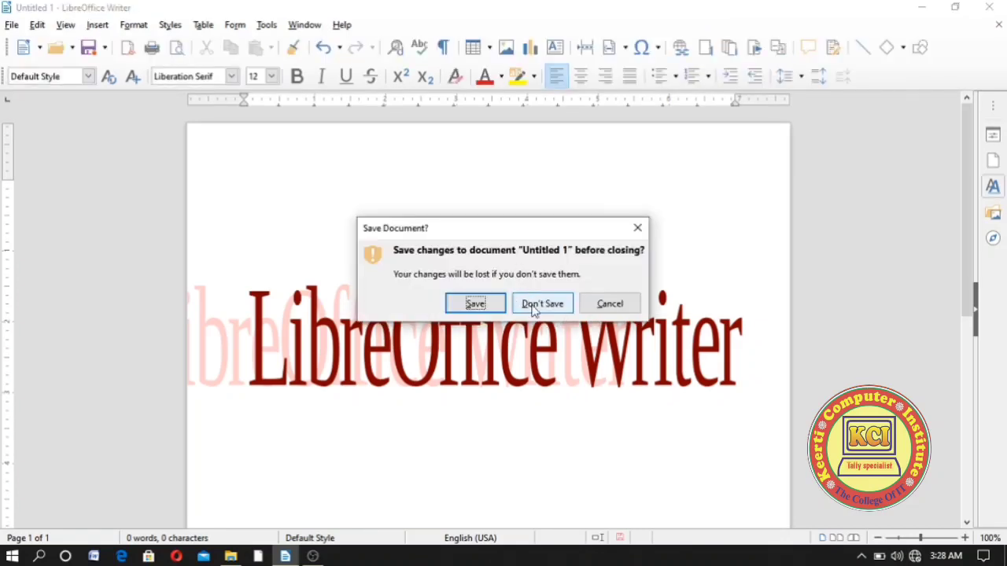
click(532, 308)
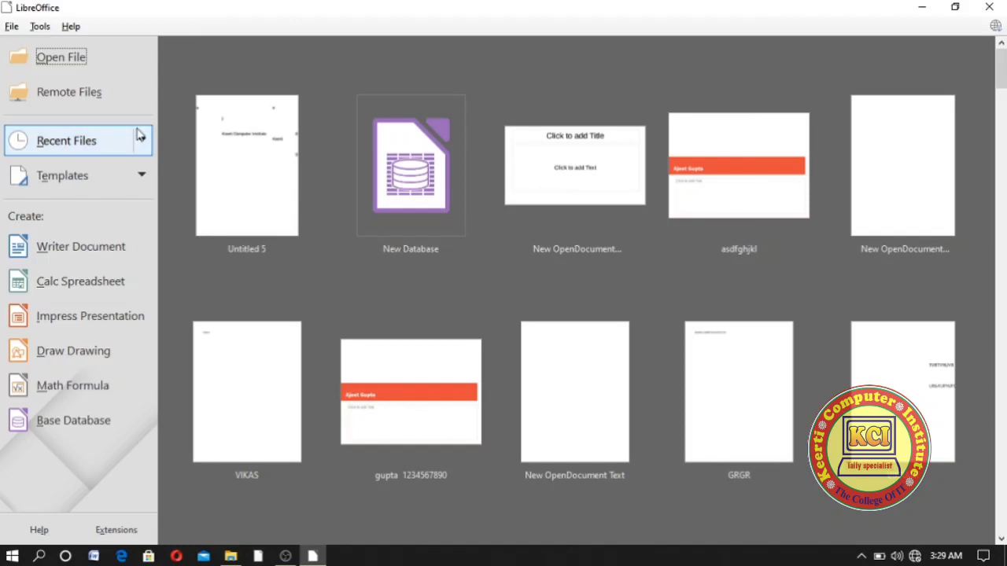
Step: Create a new Writer Document from the Start Center's Create list
click(65, 259)
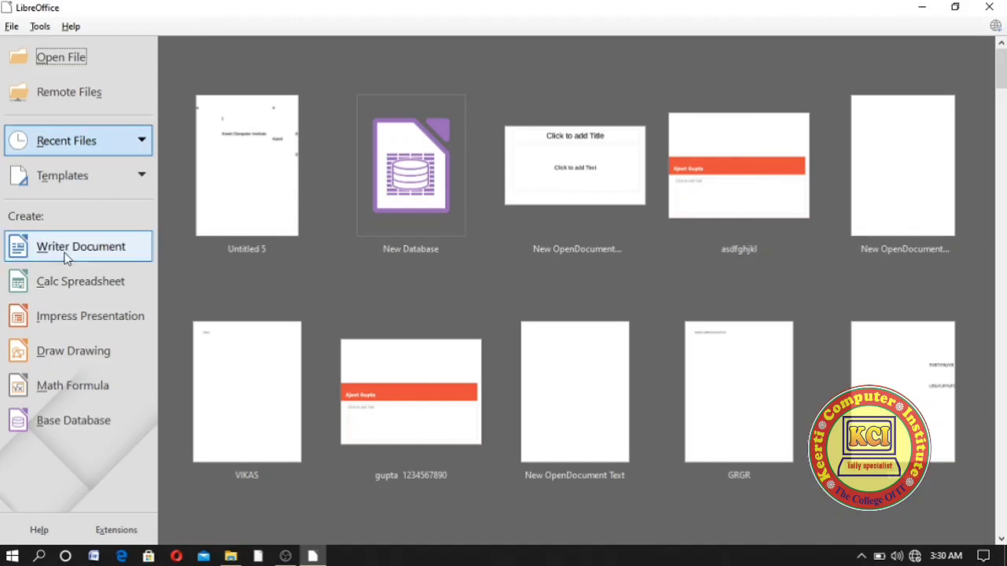
click(66, 258)
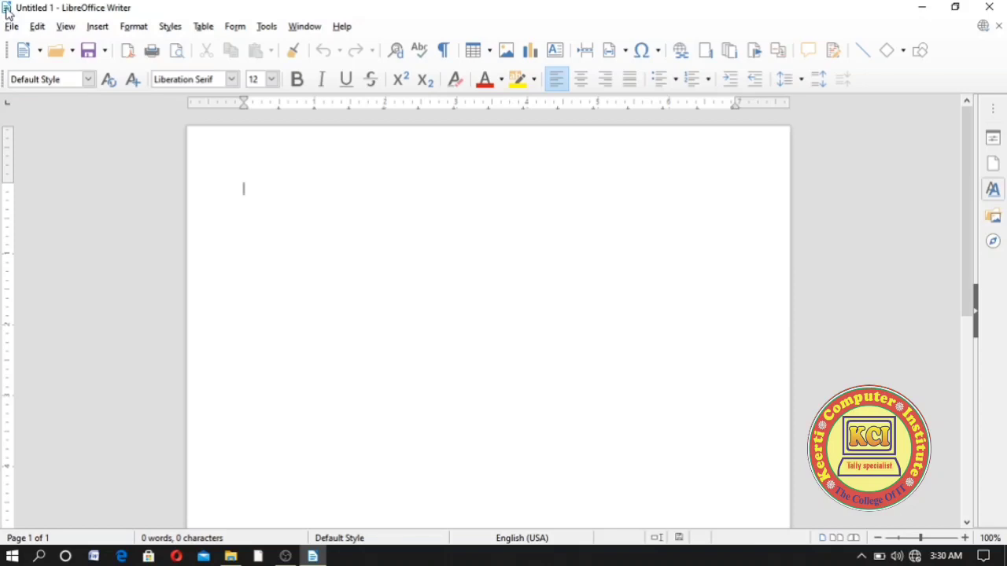
Step: Show the window control menu from the title-bar icon, dismiss it, then reopen it with Alt+Space
click(7, 13)
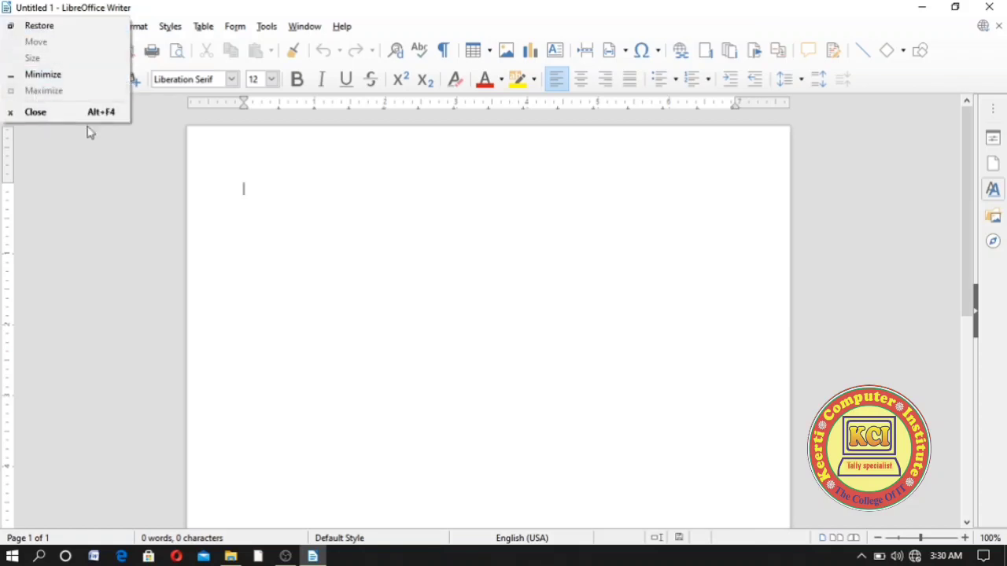
click(335, 198)
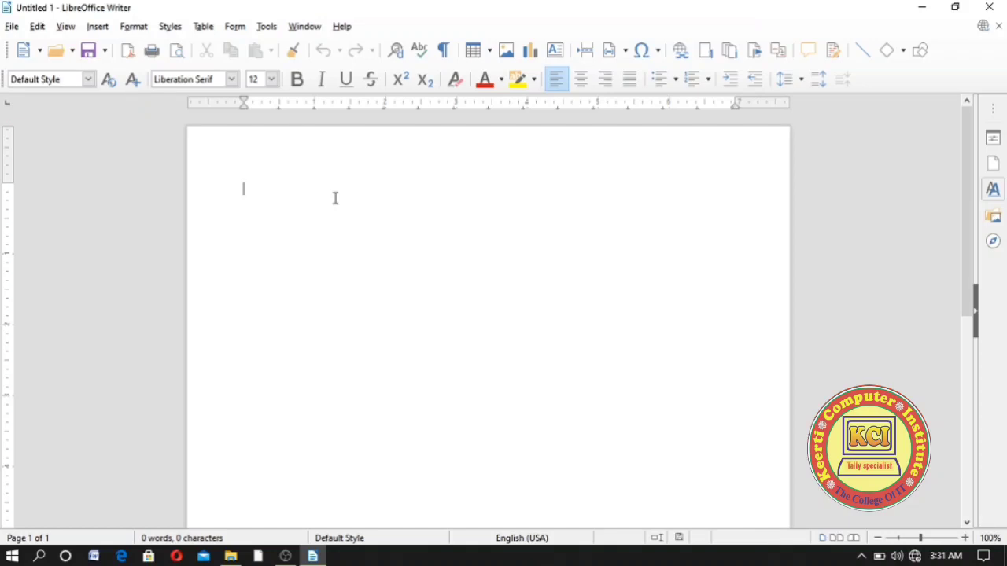
key(alt+space)
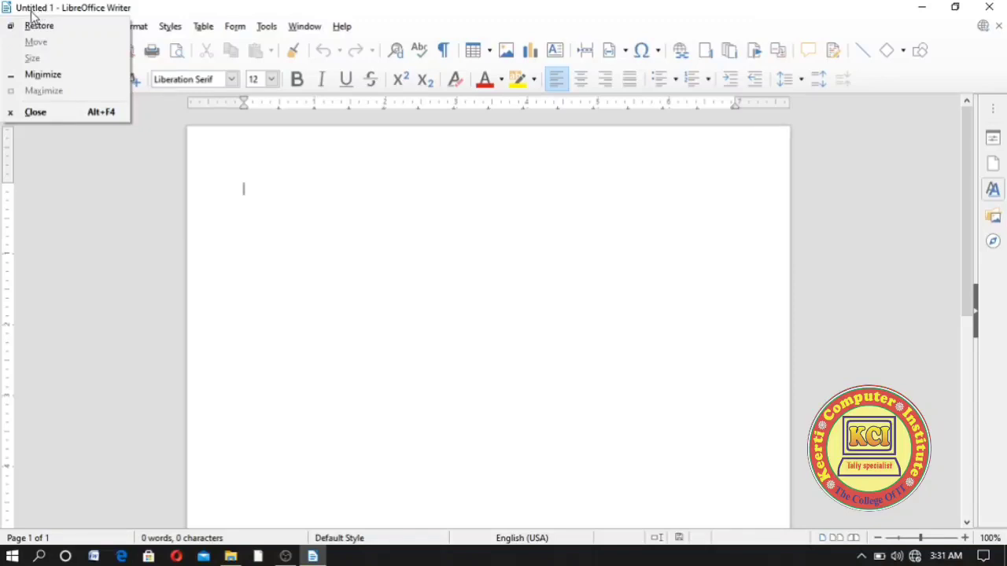
Step: Dismiss the window control menu to get back to the empty Untitled 1 page
click(187, 12)
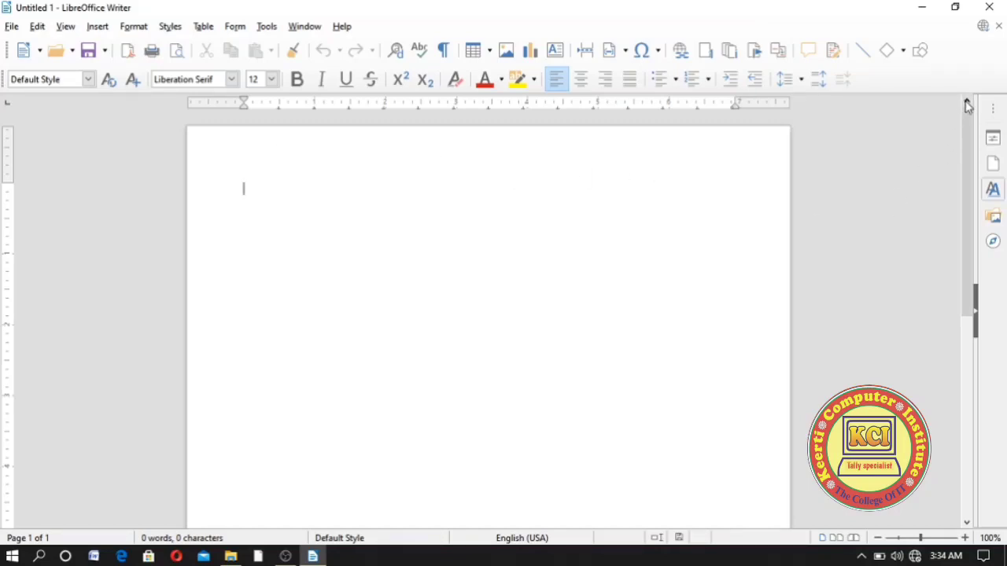
mouse_move(969, 208)
mouse_down()
mouse_move(969, 218)
mouse_move(969, 161)
mouse_up()
Step: Use the status-bar zoom slider to zoom out, then far in, then to 161%, then reset to 100%
drag(921, 539, 891, 540)
click(966, 538)
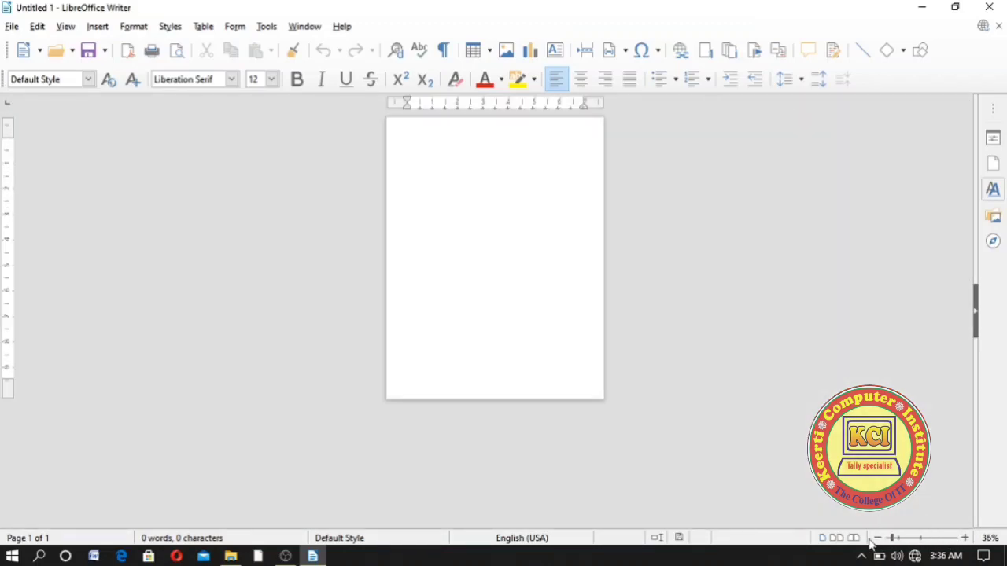
drag(891, 540, 956, 540)
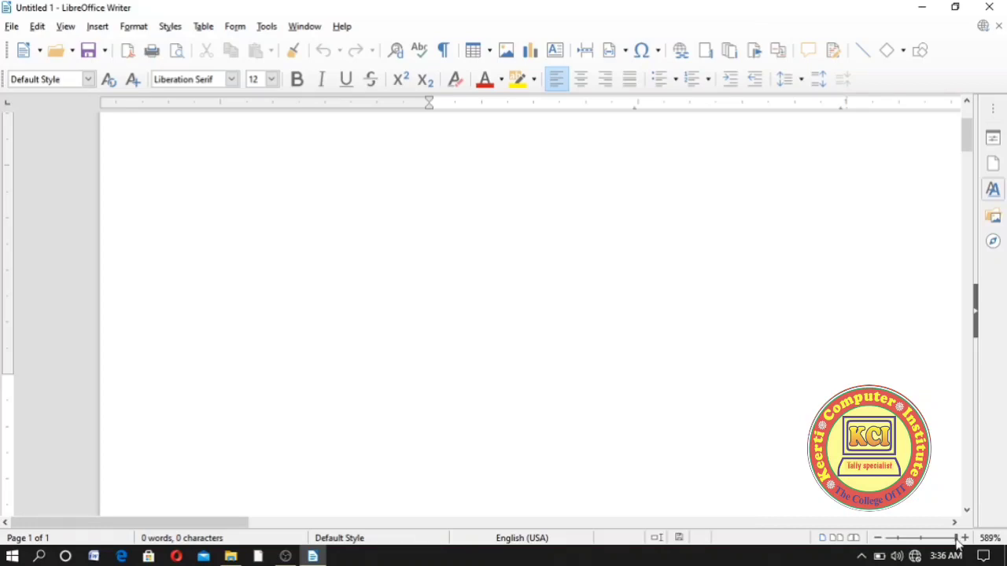
drag(957, 539, 925, 542)
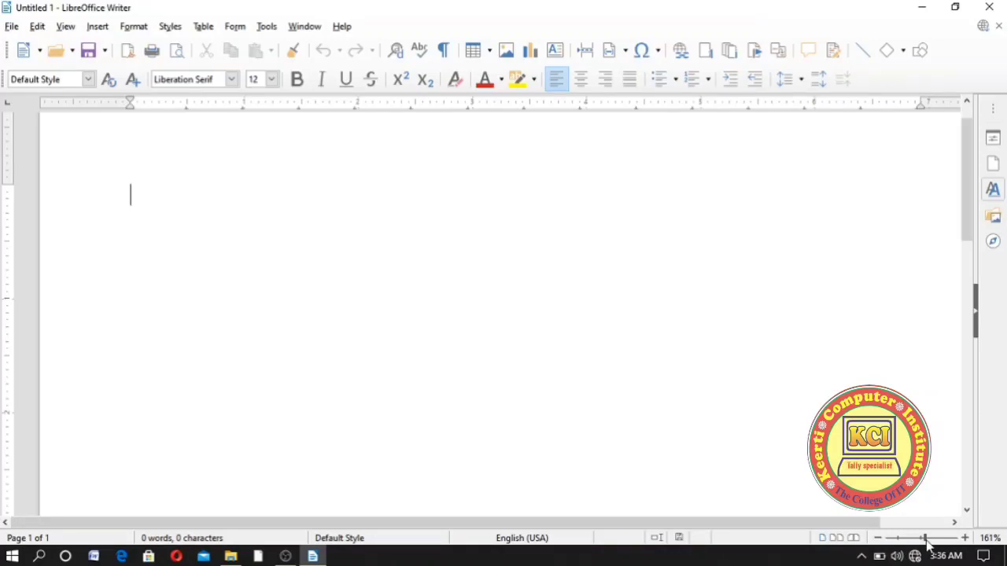
click(921, 540)
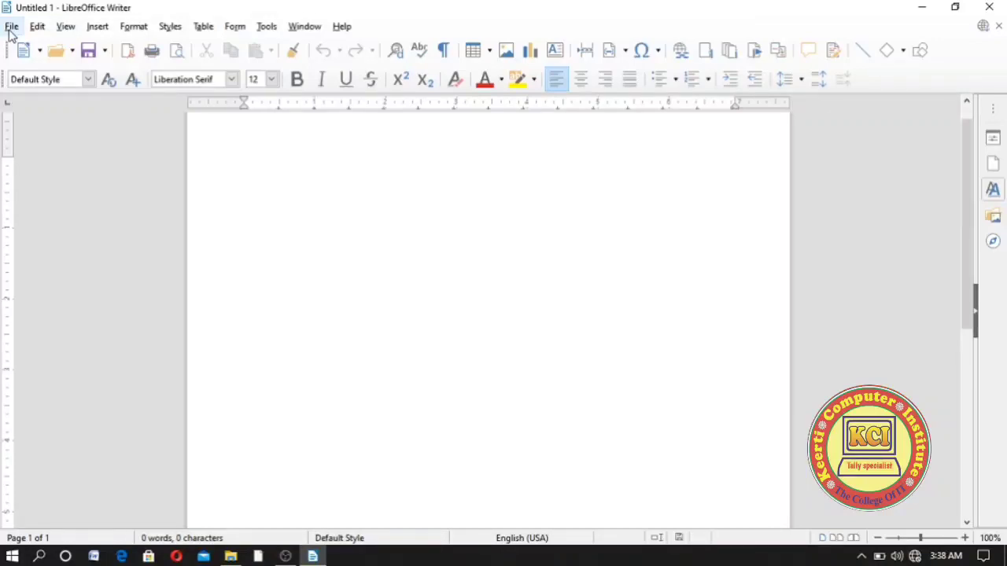
click(11, 28)
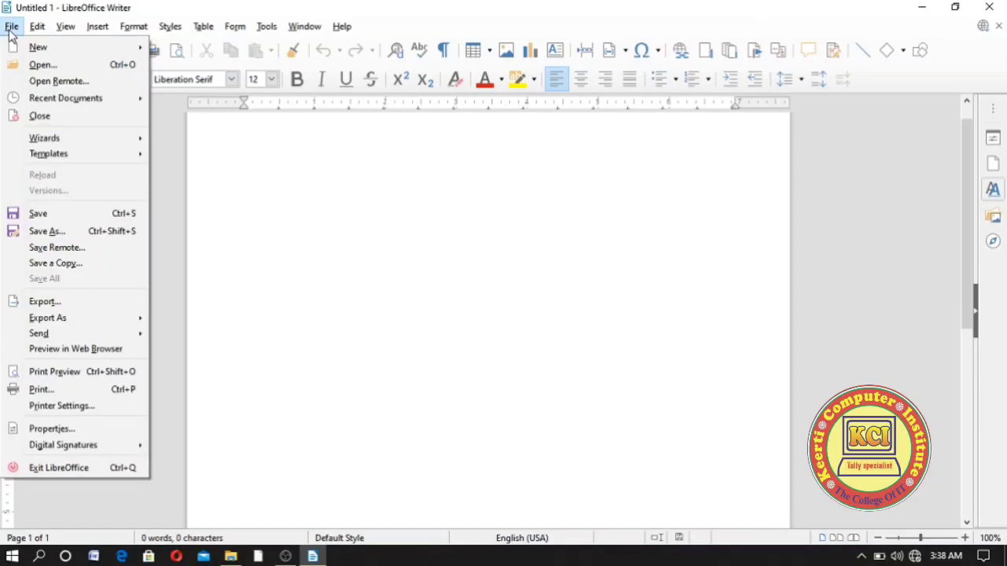
mouse_move(19, 49)
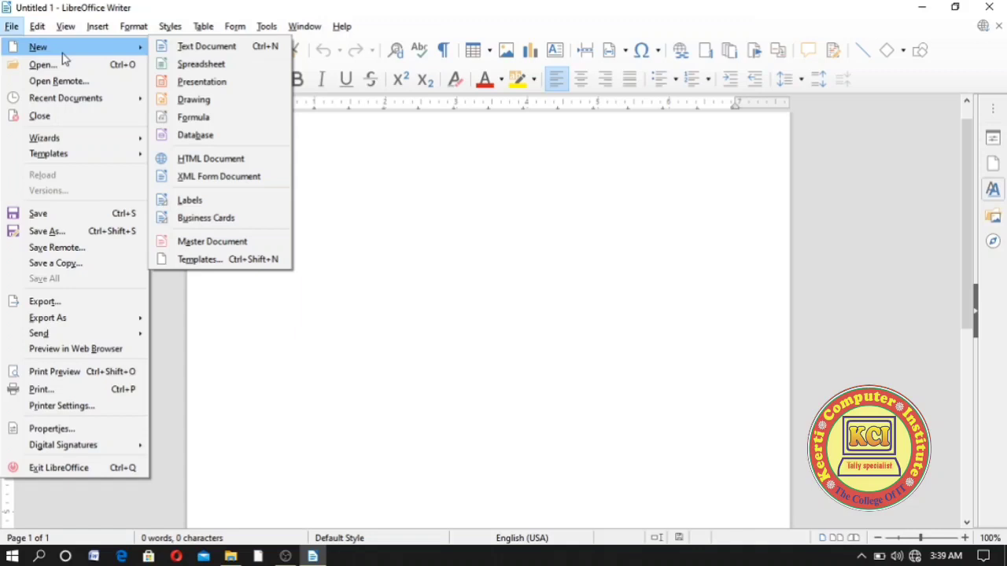
click(9, 29)
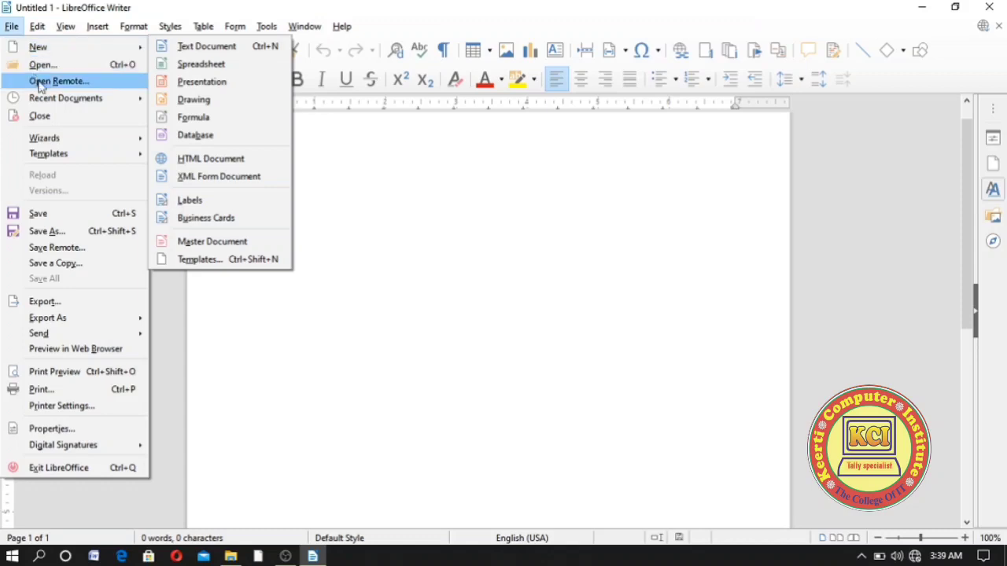
mouse_move(39, 99)
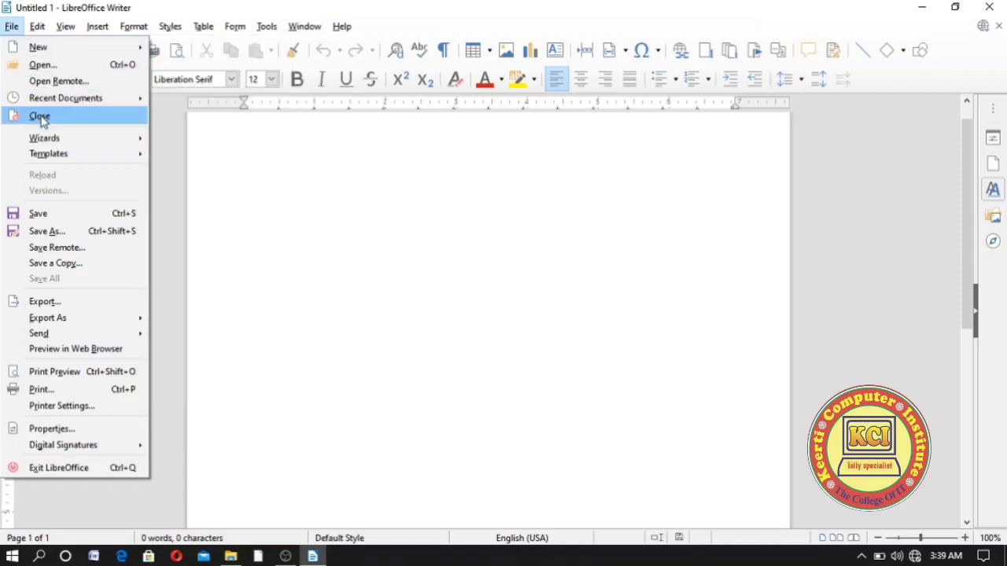
mouse_move(79, 99)
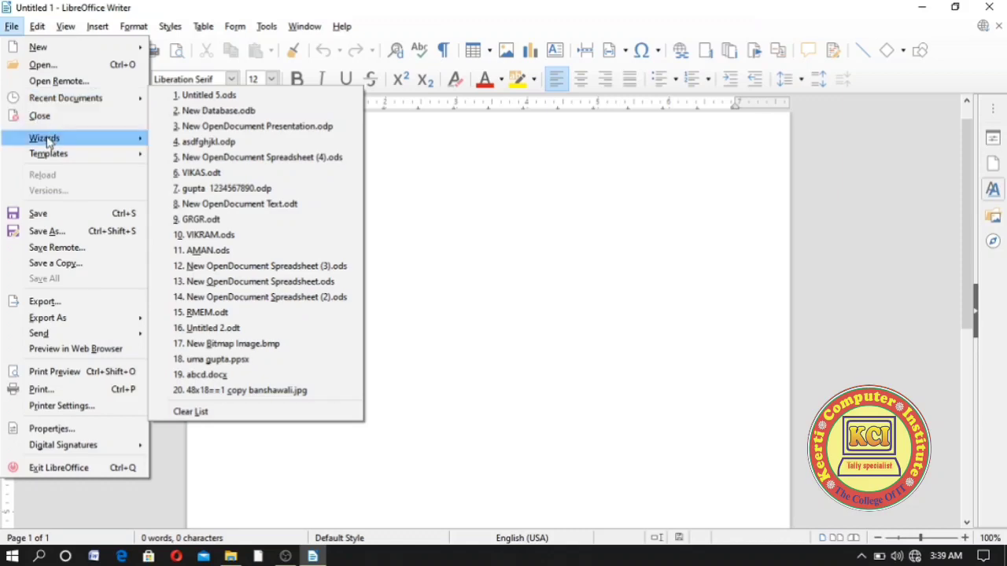
mouse_move(48, 140)
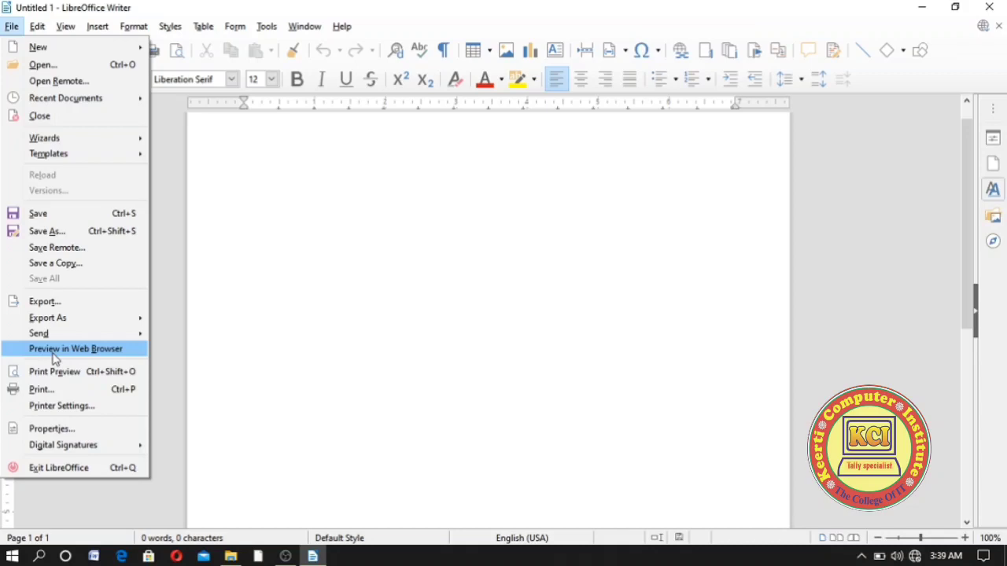
mouse_move(50, 447)
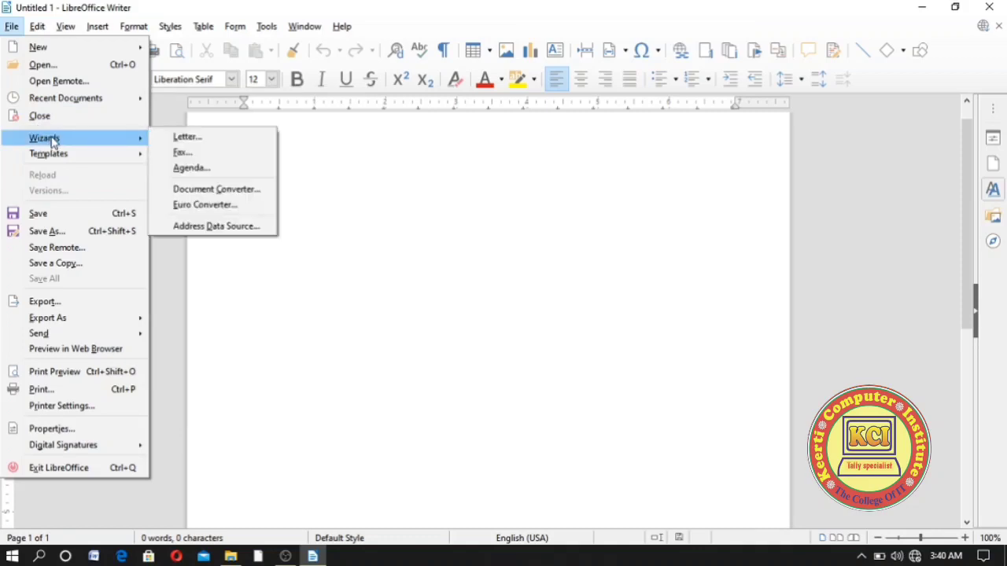
mouse_move(66, 161)
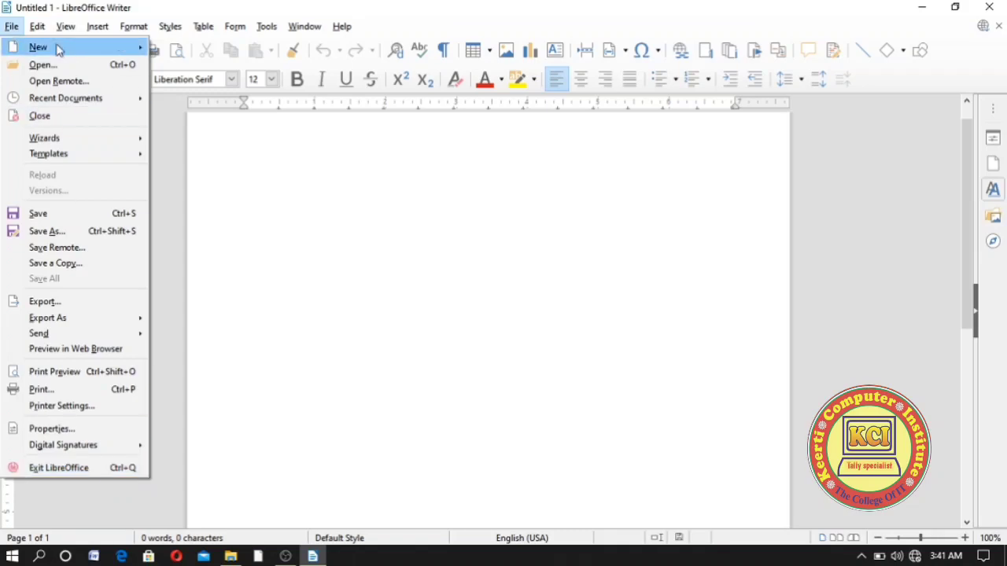
Step: Look over File > New and Open, then move on to the Edit menu
mouse_move(56, 48)
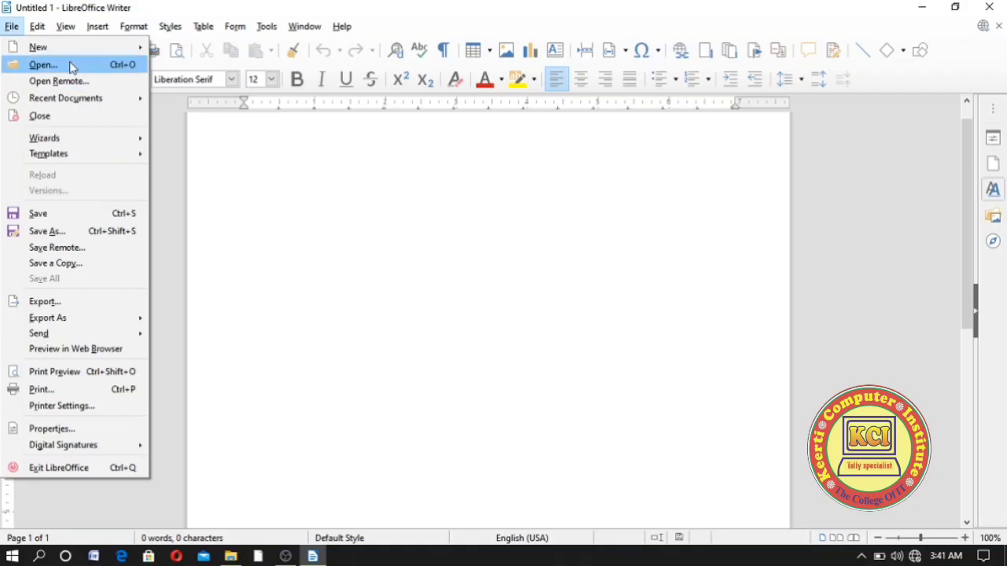
mouse_move(37, 30)
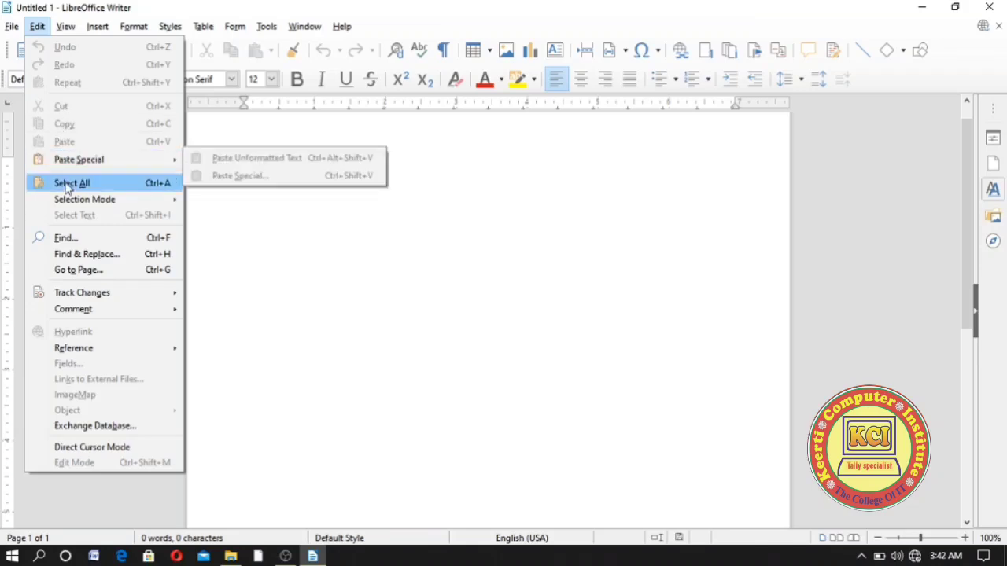
mouse_move(74, 204)
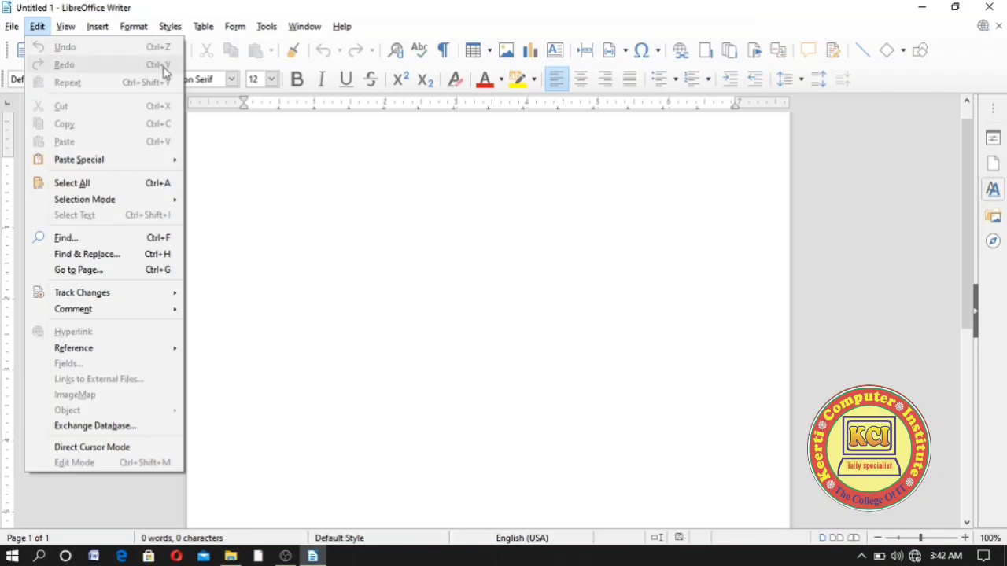
Step: Type 'Keerti' on the page, undo it with Edit > Undo, then restore it with Edit > Redo
click(262, 231)
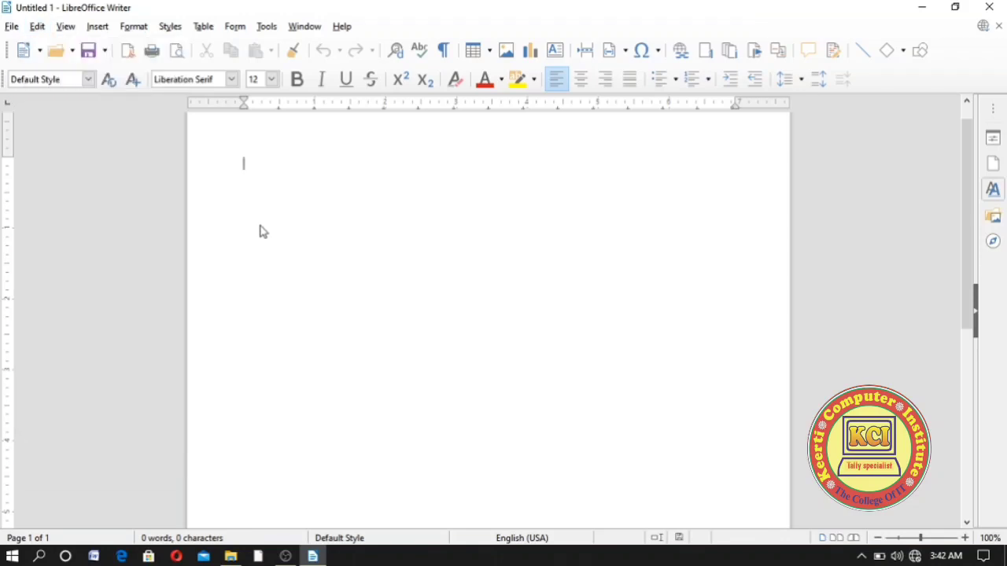
text(Keerti)
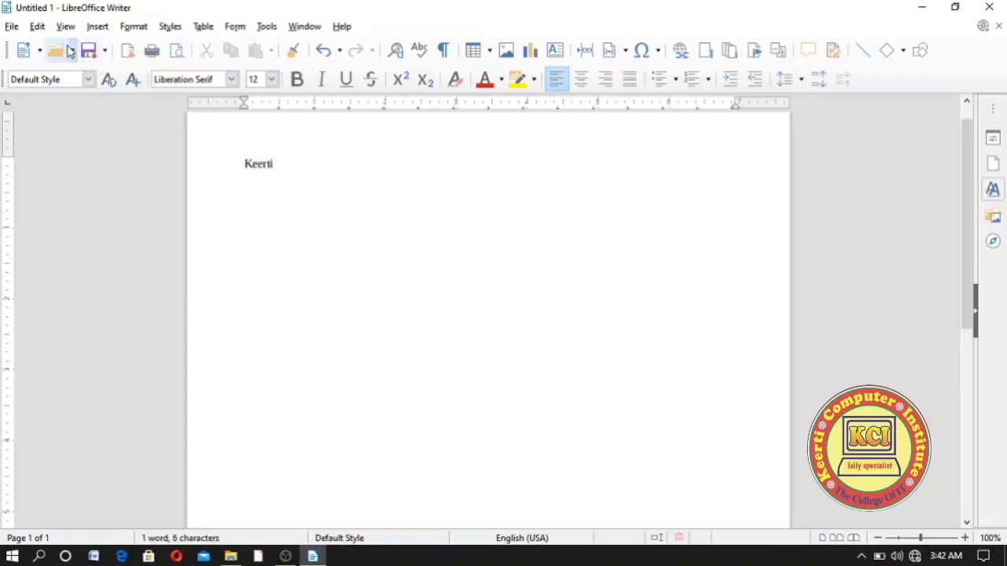
click(37, 26)
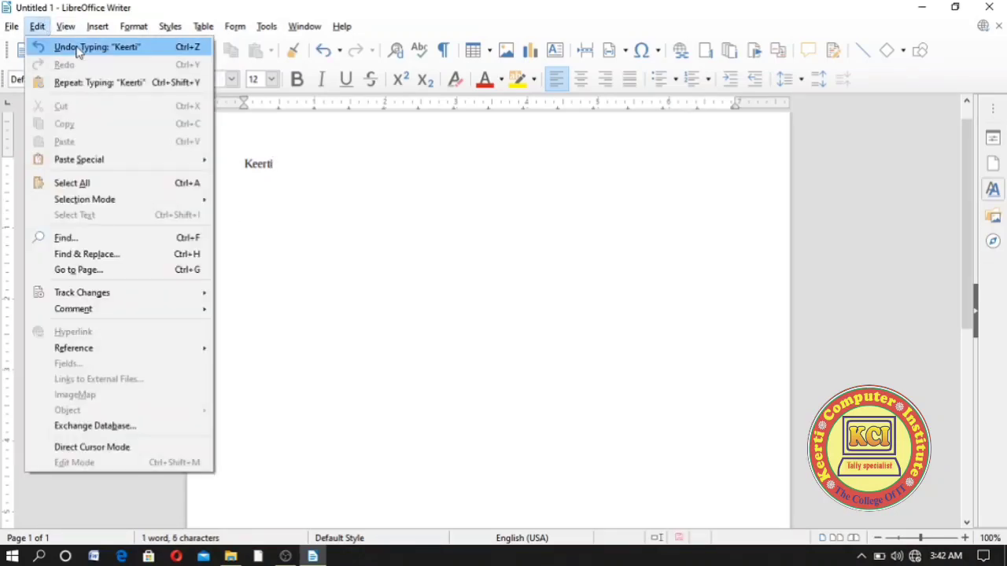
click(78, 48)
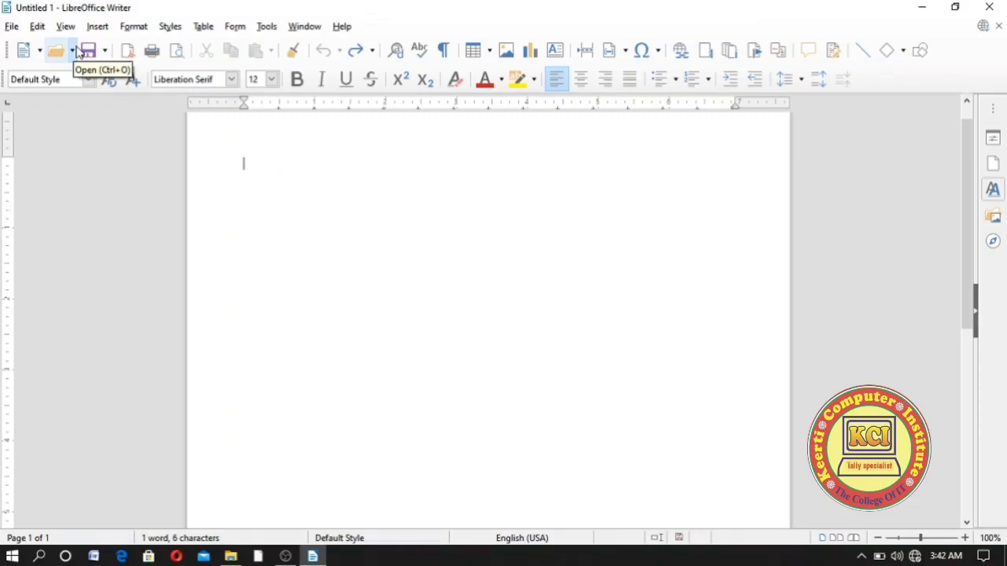
click(37, 26)
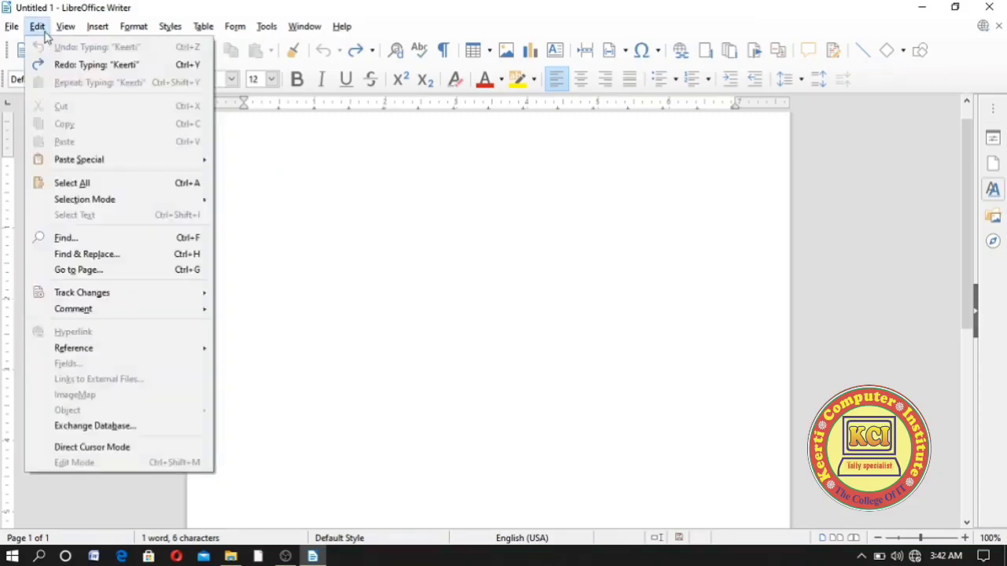
click(76, 69)
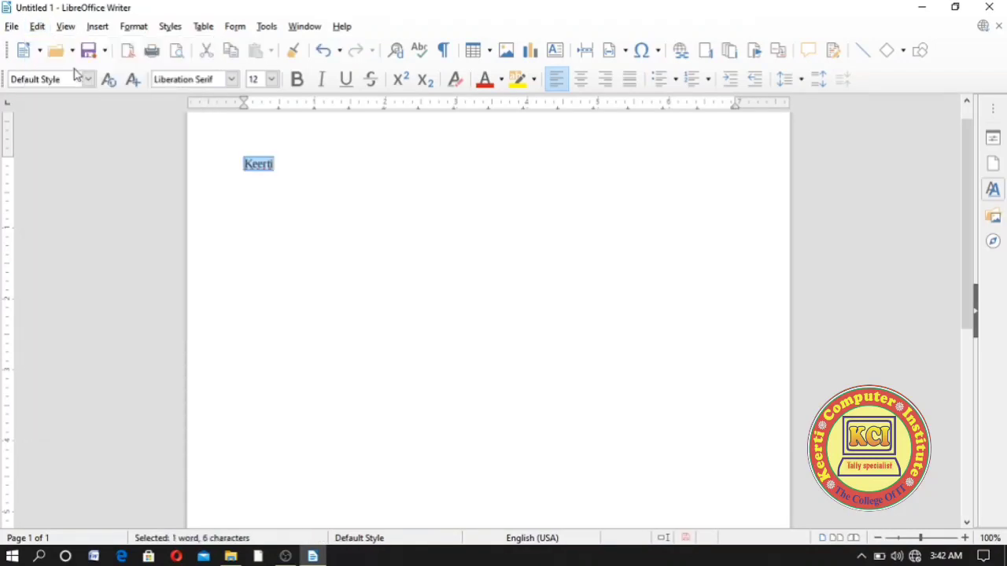
Step: Show the Edit menu again, now offering Undo: Typing "Keerti"
click(37, 29)
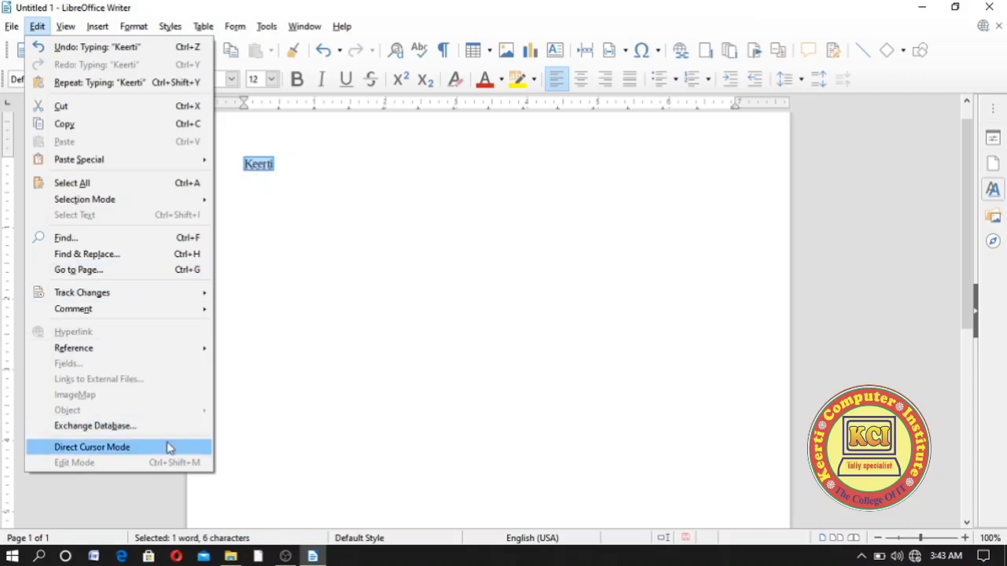
Step: Browse the Edit menu items down to Reference, then switch to the View menu
mouse_move(191, 348)
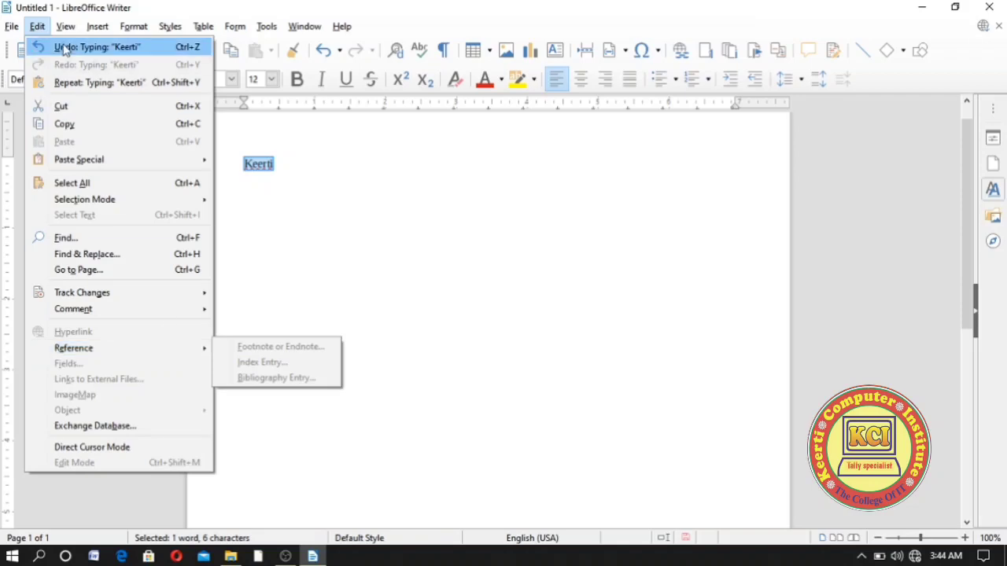
mouse_move(66, 30)
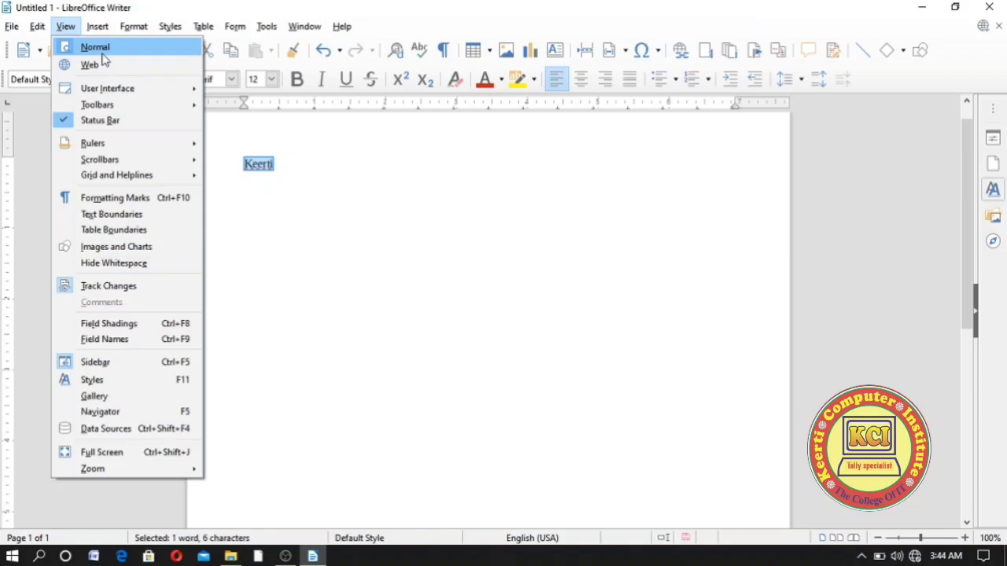
mouse_move(108, 90)
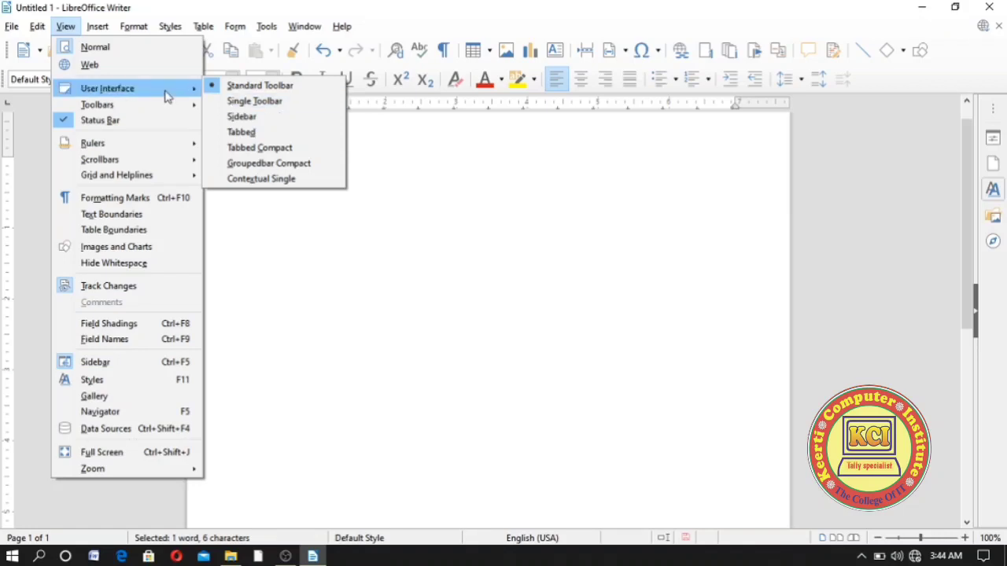
mouse_move(123, 112)
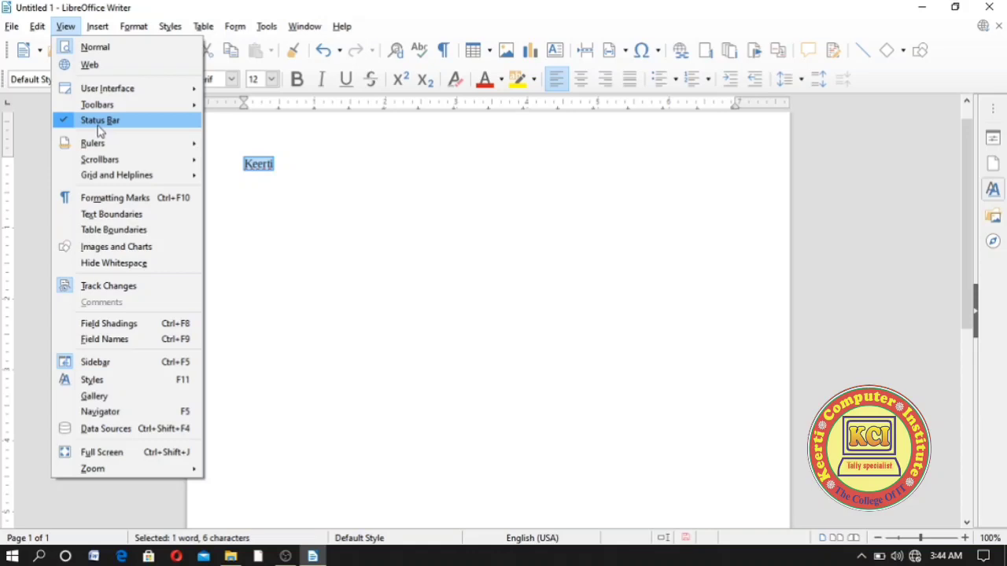
mouse_move(99, 147)
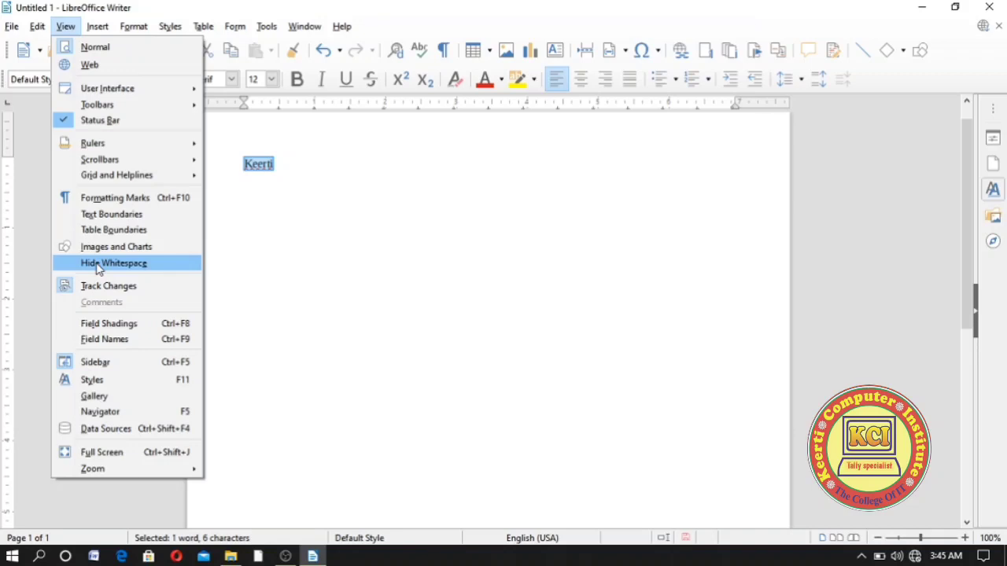
mouse_move(106, 469)
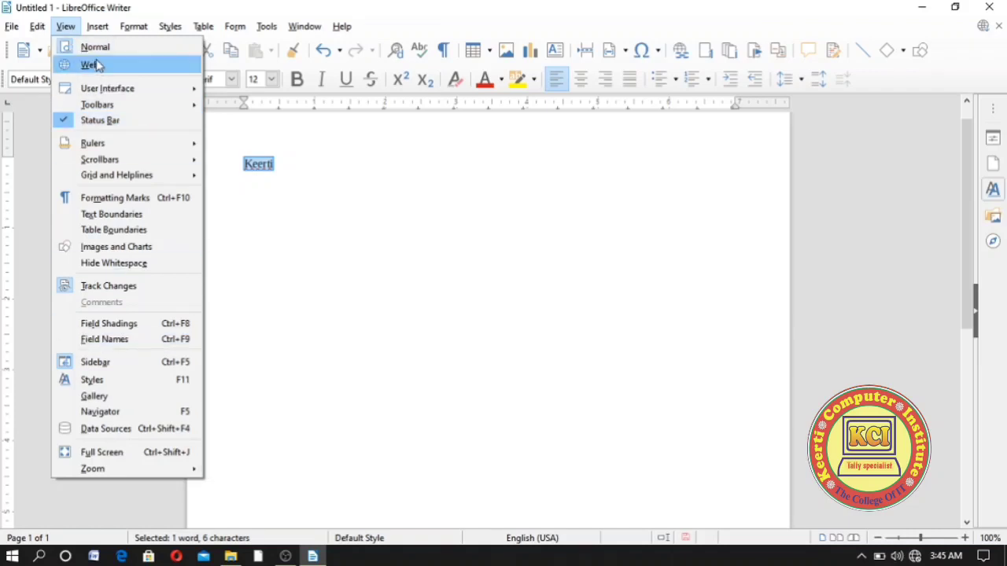
mouse_move(105, 103)
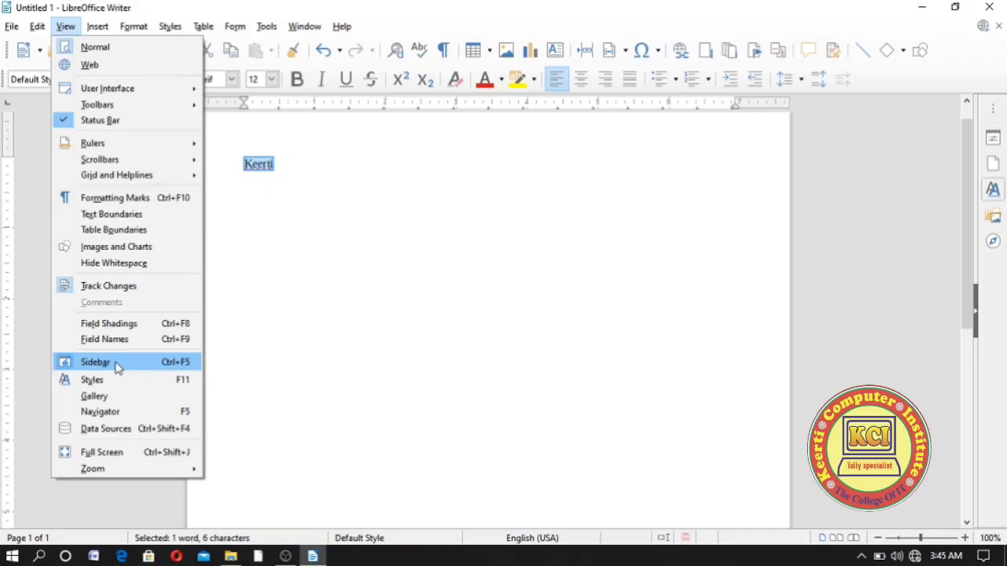
Step: Look over View > Scrollbars and Grid and Helplines, then switch to the Insert menu
mouse_move(110, 160)
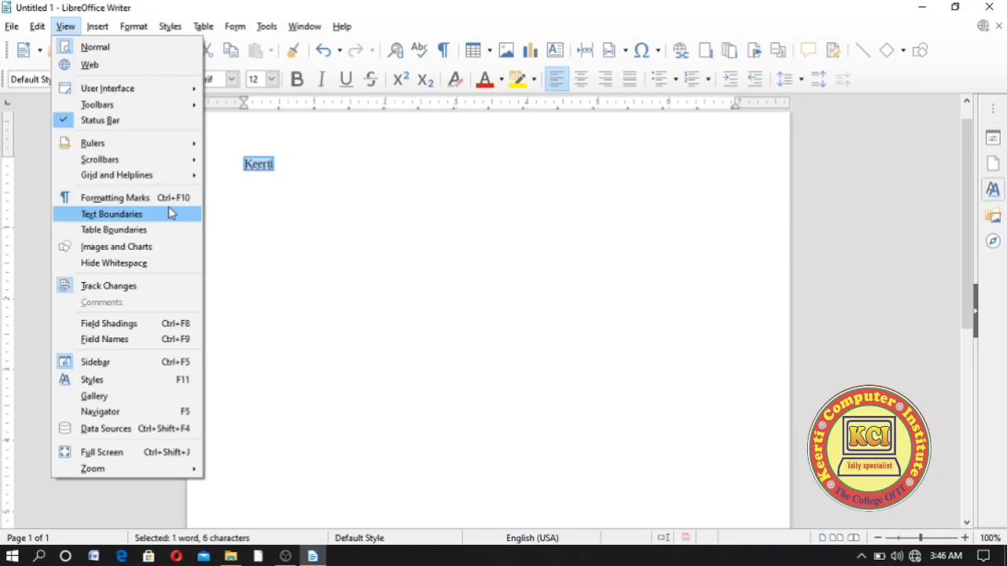
mouse_move(100, 32)
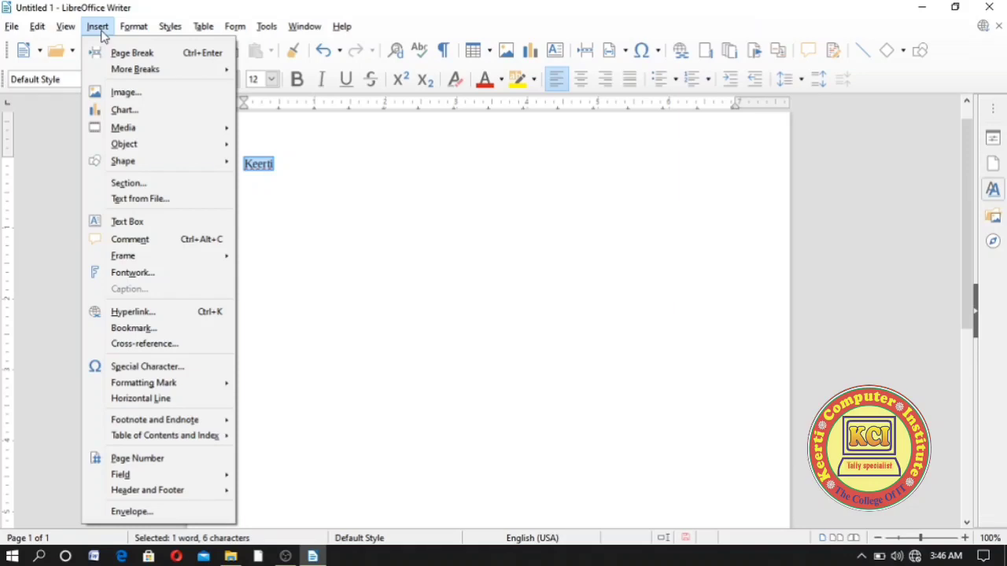
Step: Browse Insert's More Breaks and Field submenus, then bring up the Format menu
mouse_move(126, 77)
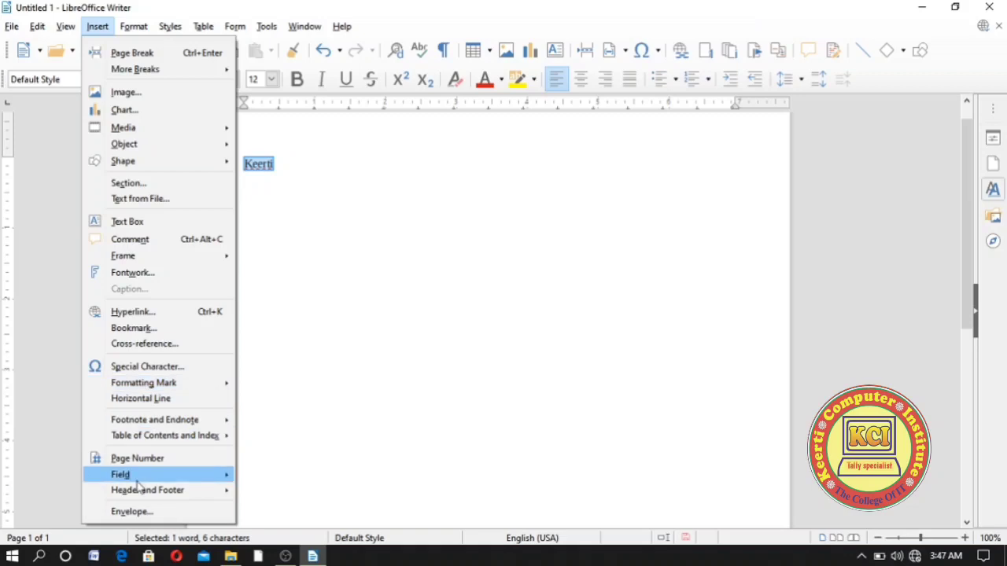
mouse_move(135, 478)
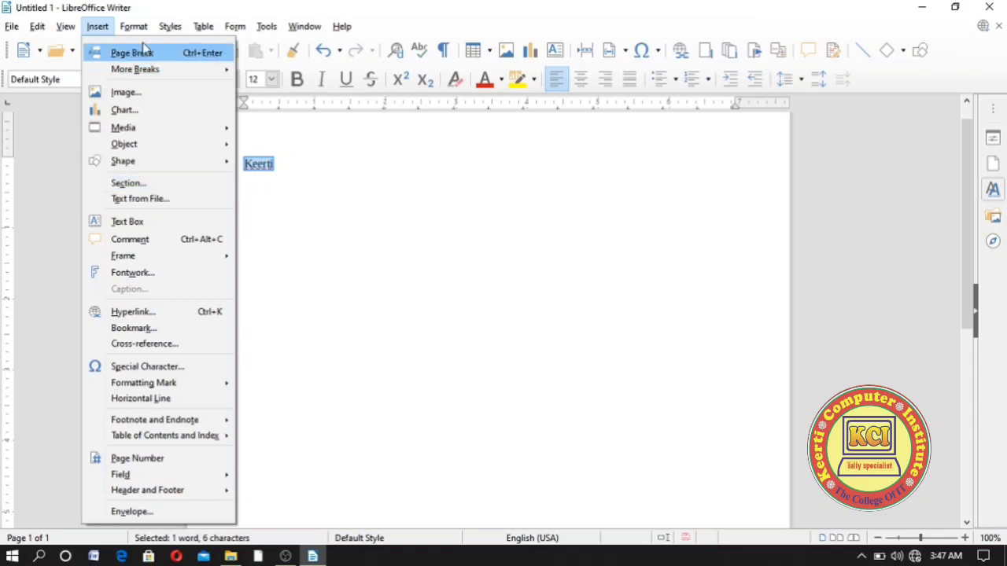
mouse_move(135, 27)
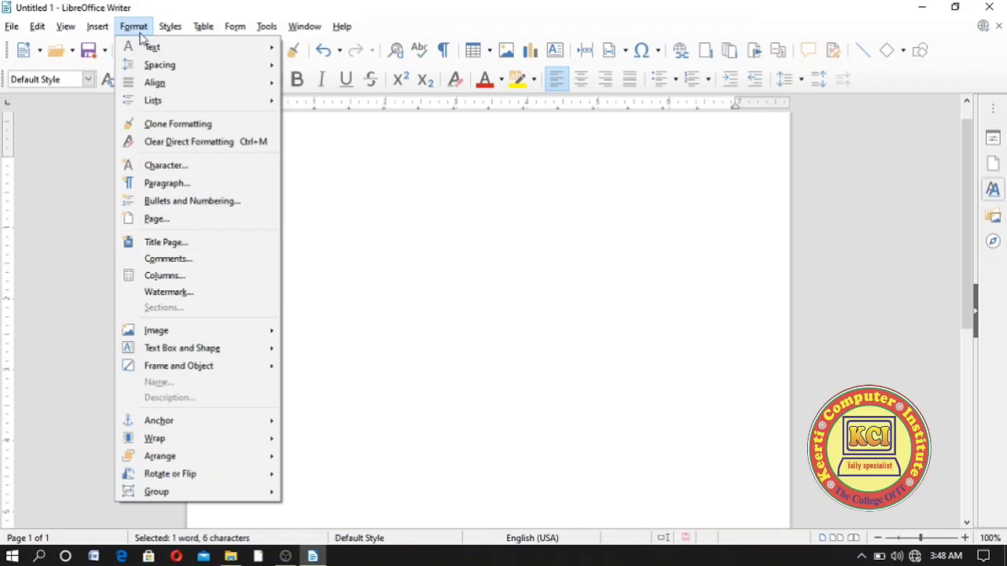
Step: Look over the Format > Text submenu, then show the Styles menu with paragraph, character and list styles
mouse_move(143, 50)
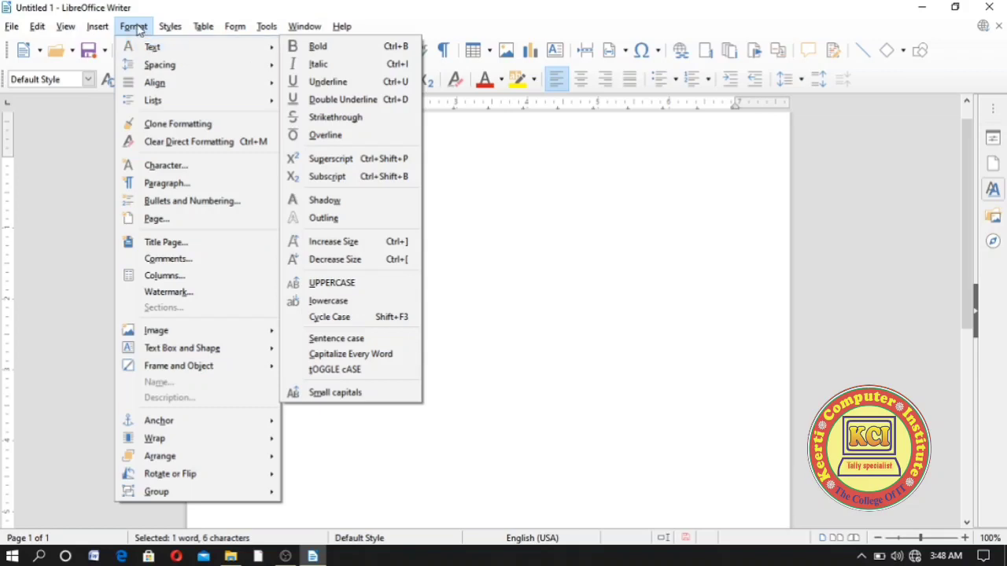
mouse_move(151, 85)
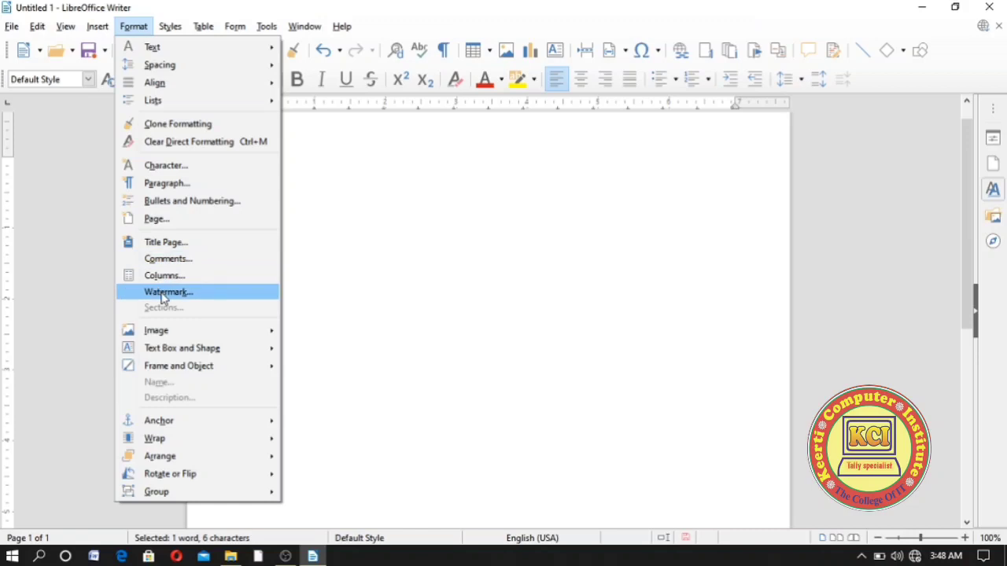
mouse_move(164, 336)
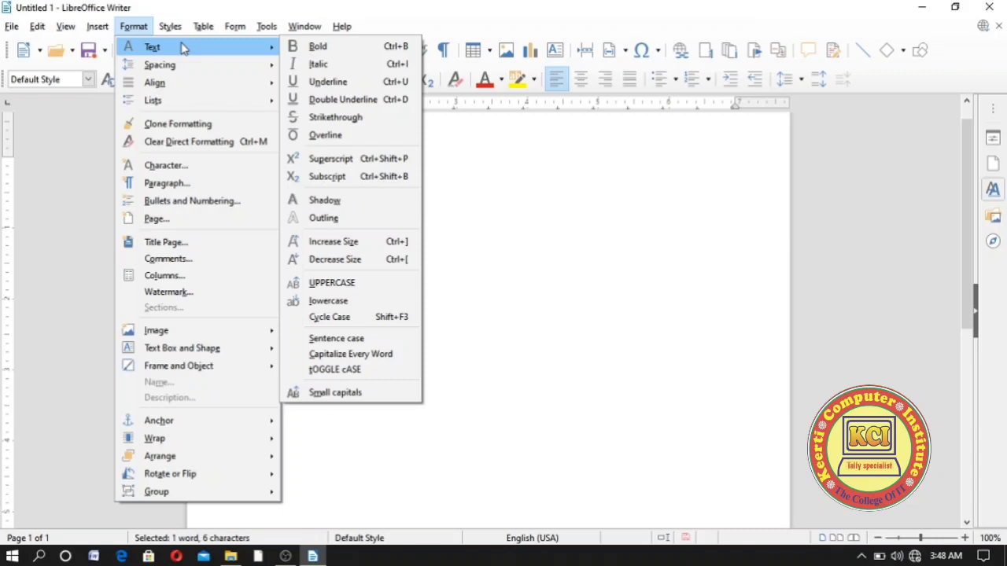
click(165, 28)
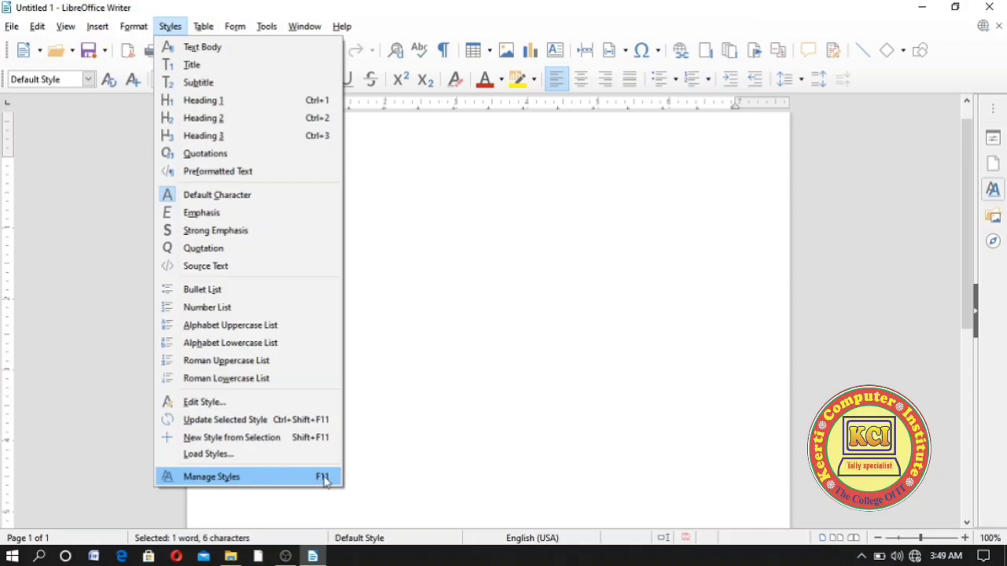
Step: Show the Table menu with its Insert submenu for adding rows and columns
mouse_move(206, 33)
mouse_move(207, 69)
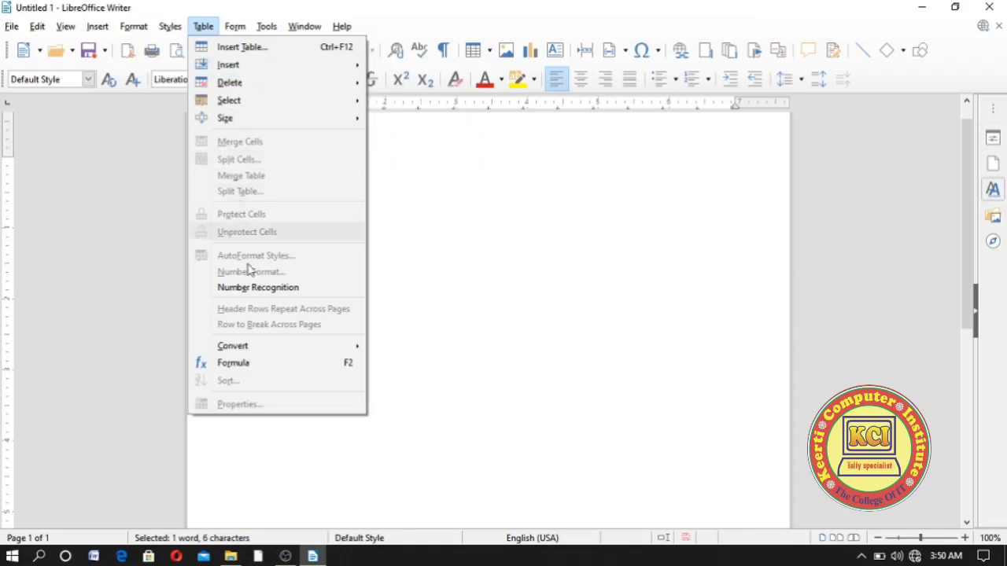
Step: Show the Form menu listing labels, text boxes, check boxes and push buttons
mouse_move(234, 84)
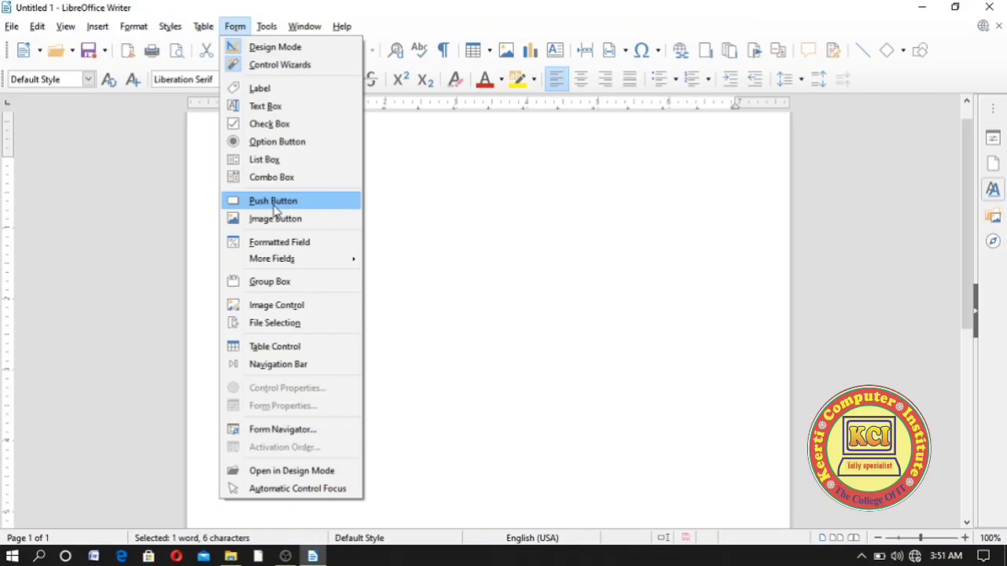
Step: Show the Tools menu with spelling, word count, macros and Options
click(264, 32)
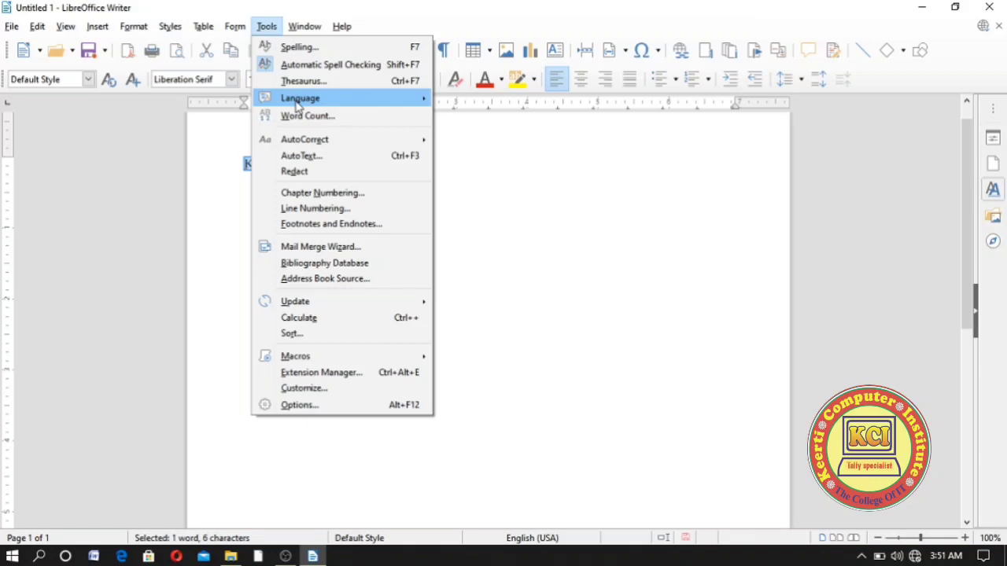
Step: Check the Tools > Language options, then show the Window menu listing Untitled 1
click(295, 98)
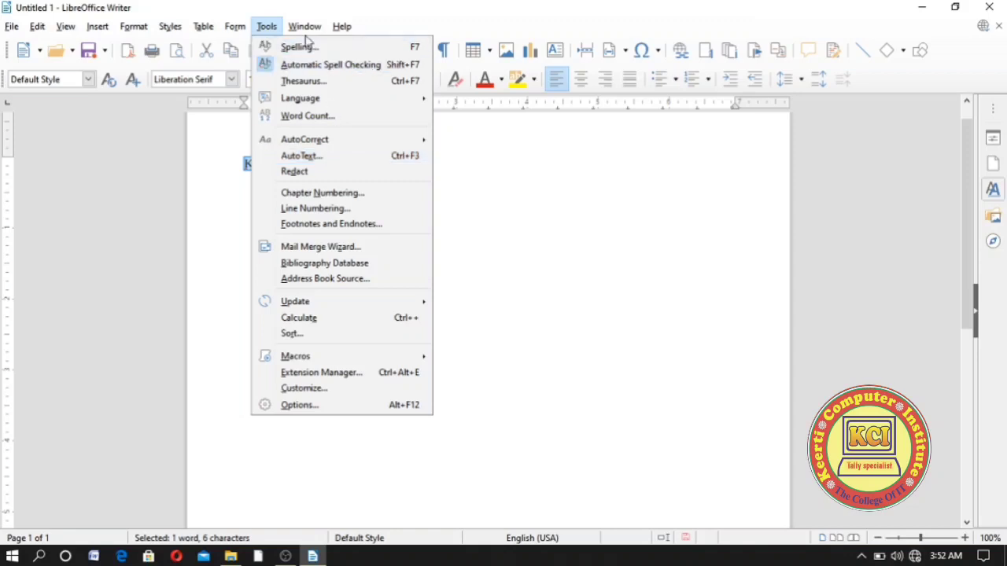
mouse_move(306, 32)
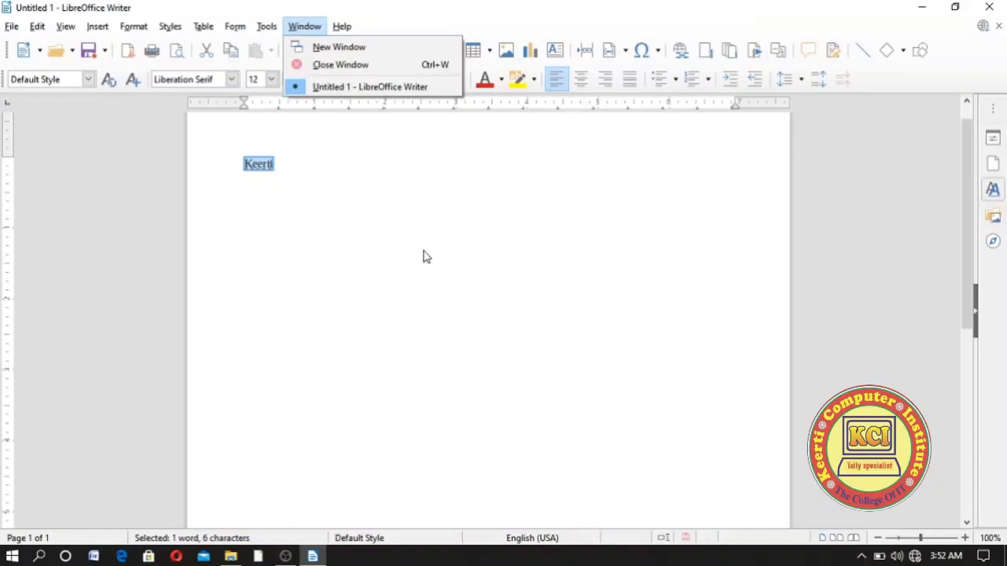
Step: Dismiss the Window menu to return to the Untitled 1 page showing 'Keerti'
click(328, 220)
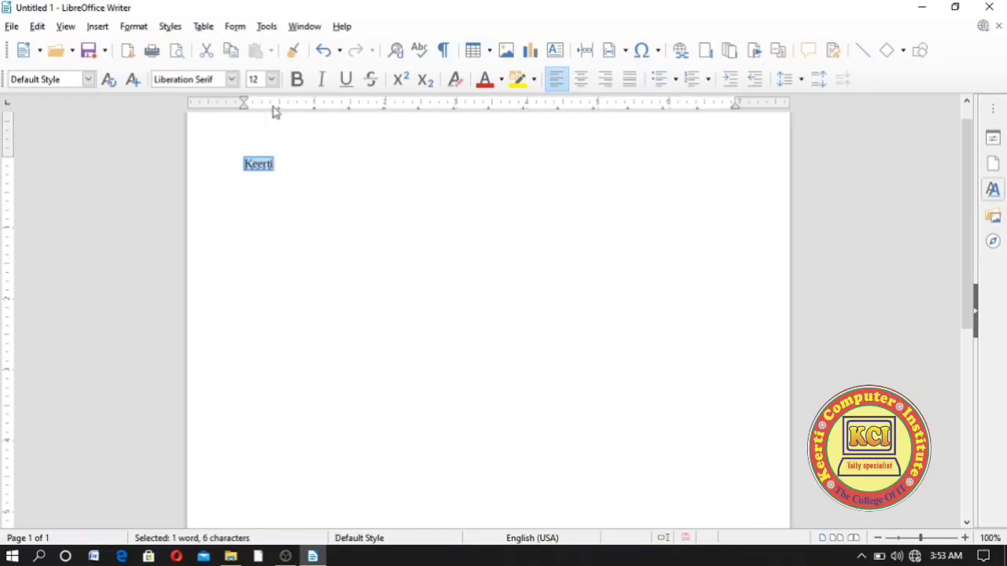
click(271, 79)
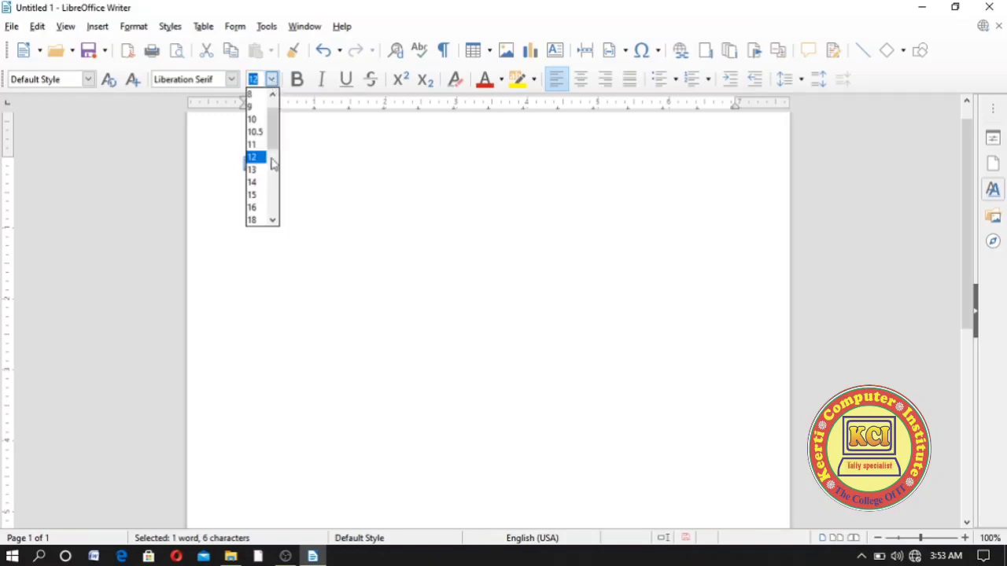
mouse_move(272, 147)
mouse_down()
mouse_move(285, 202)
mouse_move(279, 245)
mouse_up()
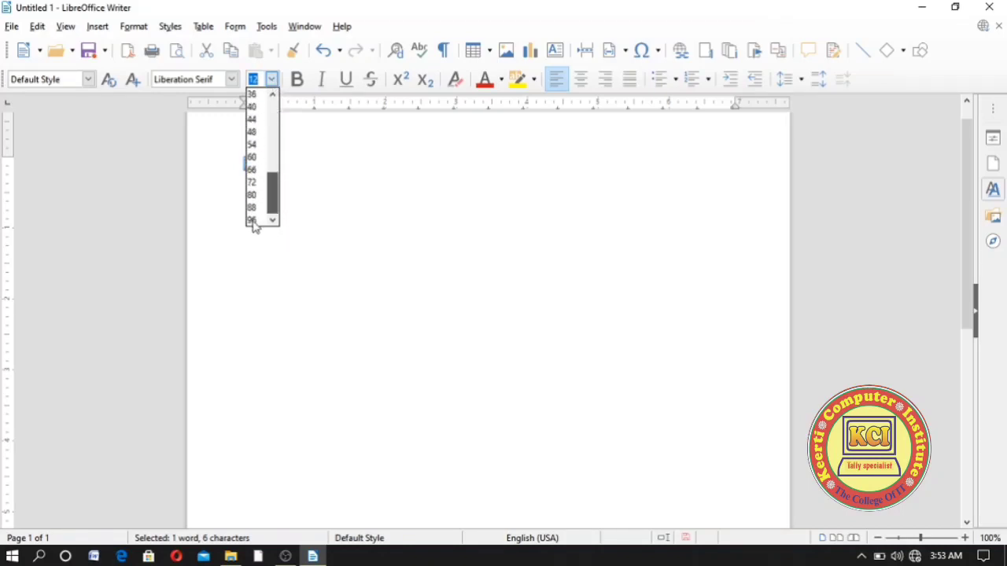
scroll(250, 189, up, 3)
scroll(249, 169, up, 4)
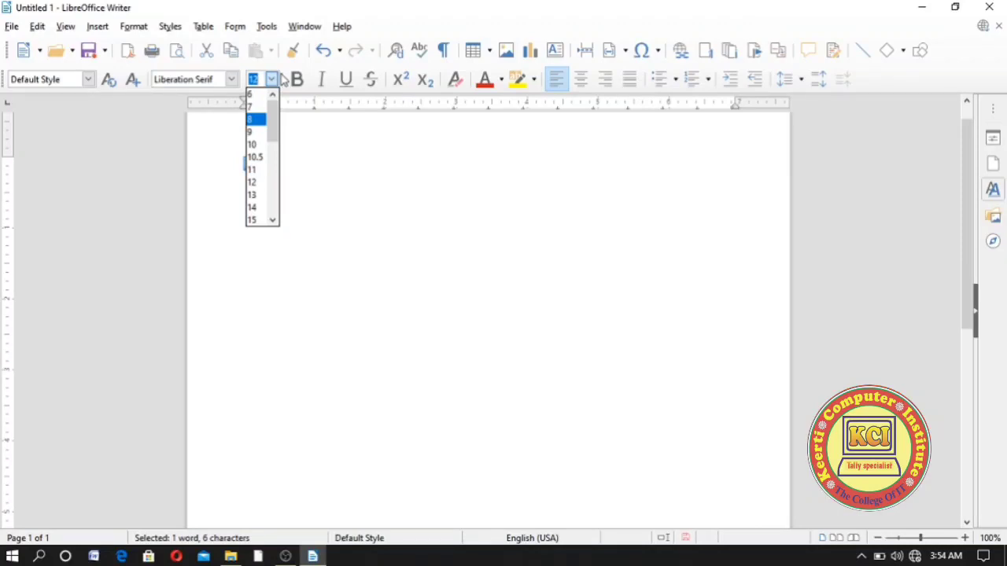
click(407, 266)
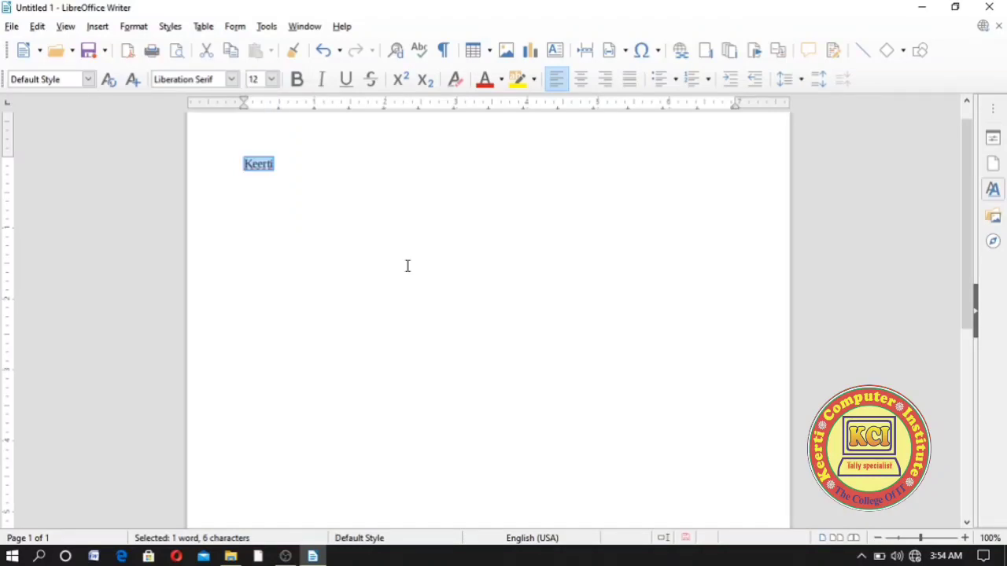